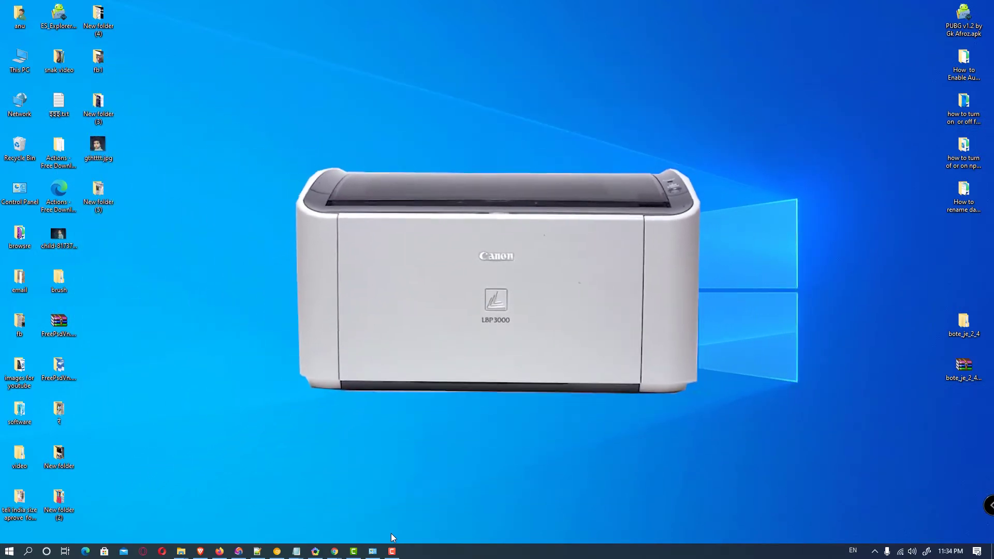
# Search Google for 'canon lbp 3000 printer driver for windows 10 64-bit download' and right-click Canon's result.
pyautogui.moveTo(334, 552)
pyautogui.click(371, 528)
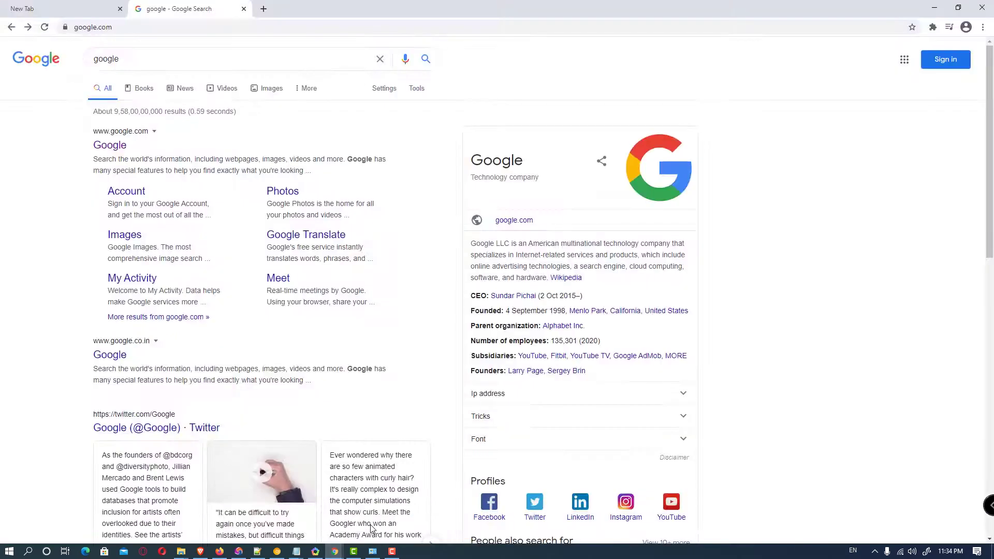
pyautogui.doubleClick(113, 61)
pyautogui.write('canon lbp 3000 printer driver for windows 10 32-bit download')
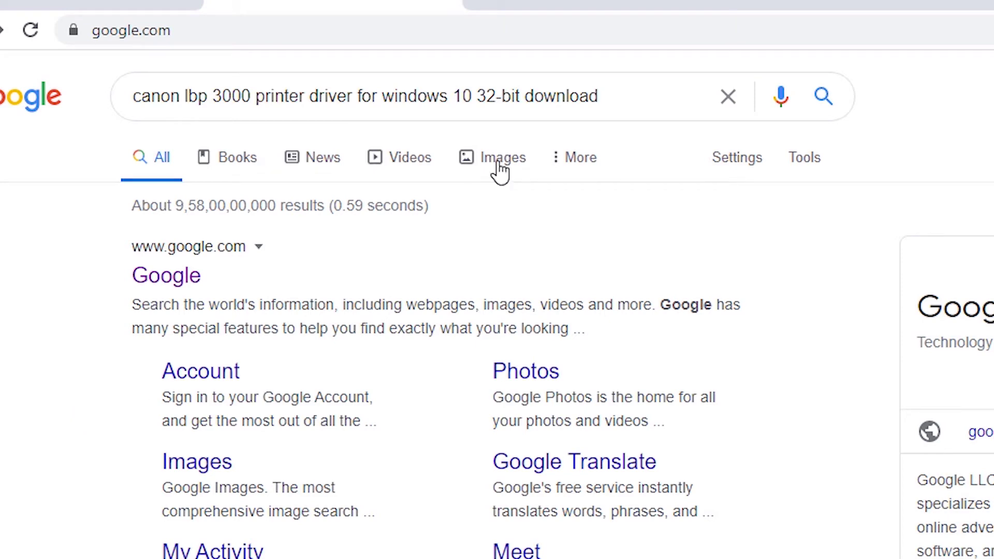
pyautogui.doubleClick(485, 99)
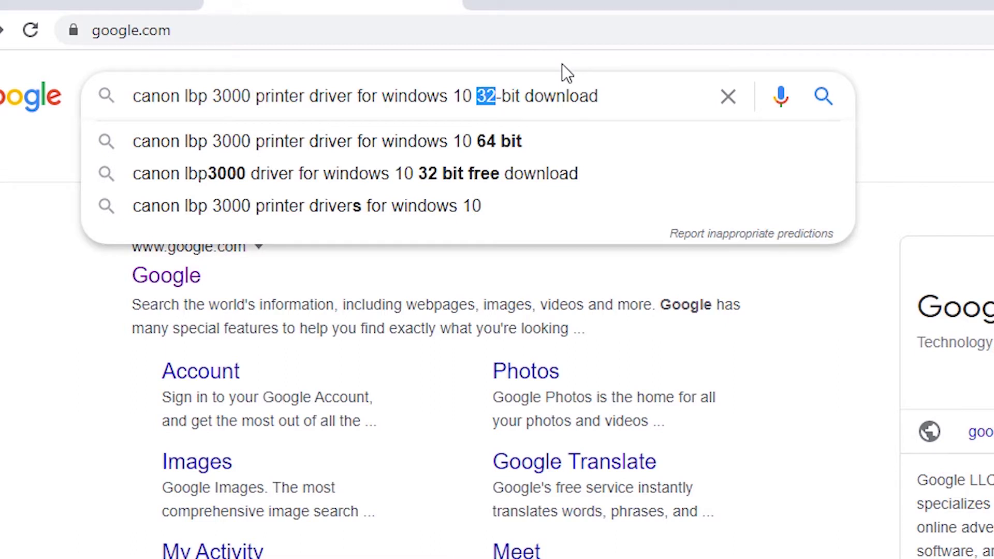
pyautogui.write('64')
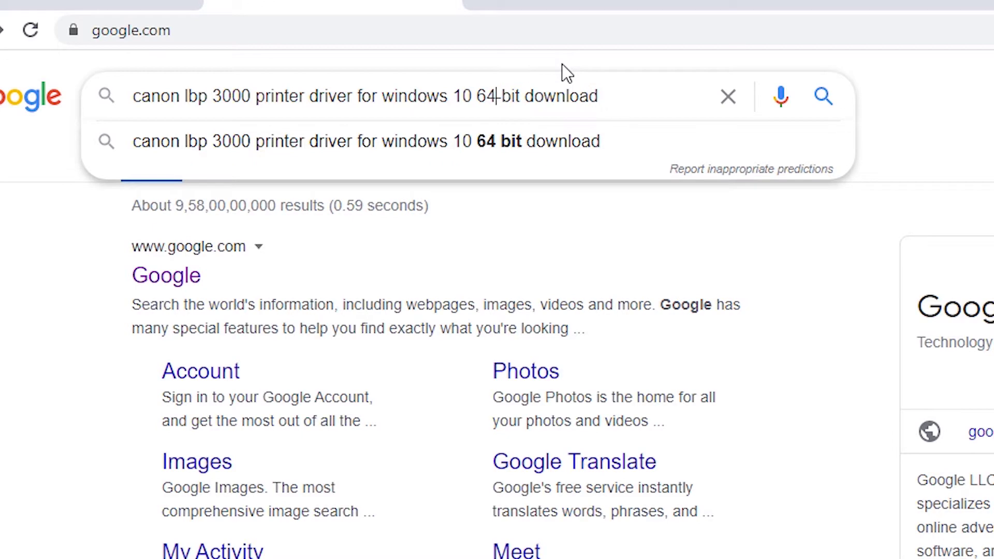
pyautogui.press('Return')
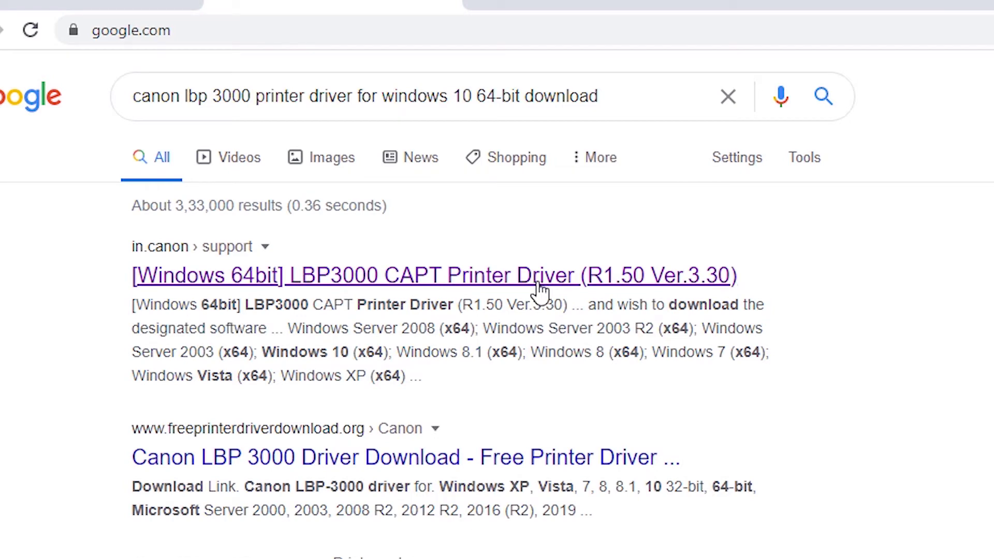
pyautogui.rightClick(541, 288)
# Open Canon's LBP3000 driver page in a new tab and start the download despite the duplicate notice.
pyautogui.click(596, 299)
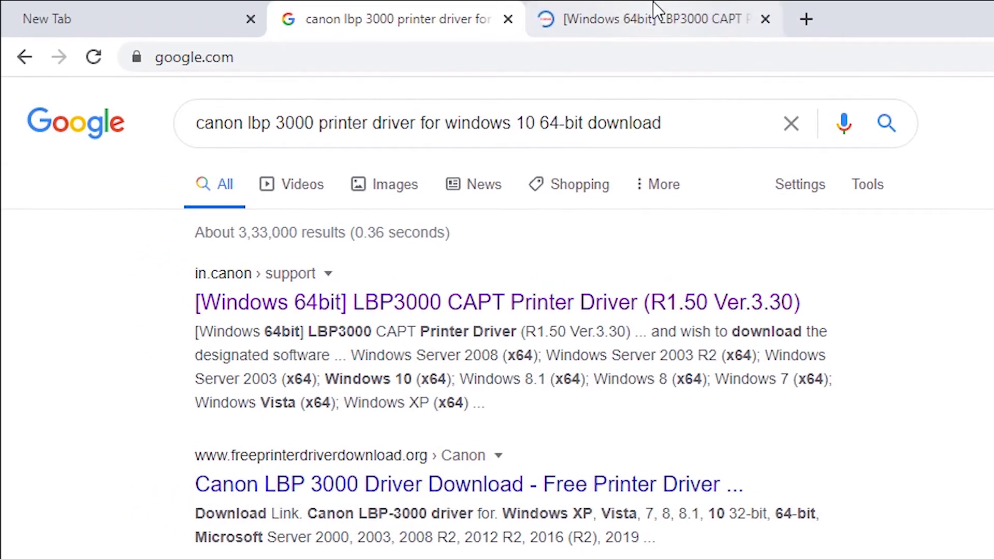
pyautogui.click(655, 12)
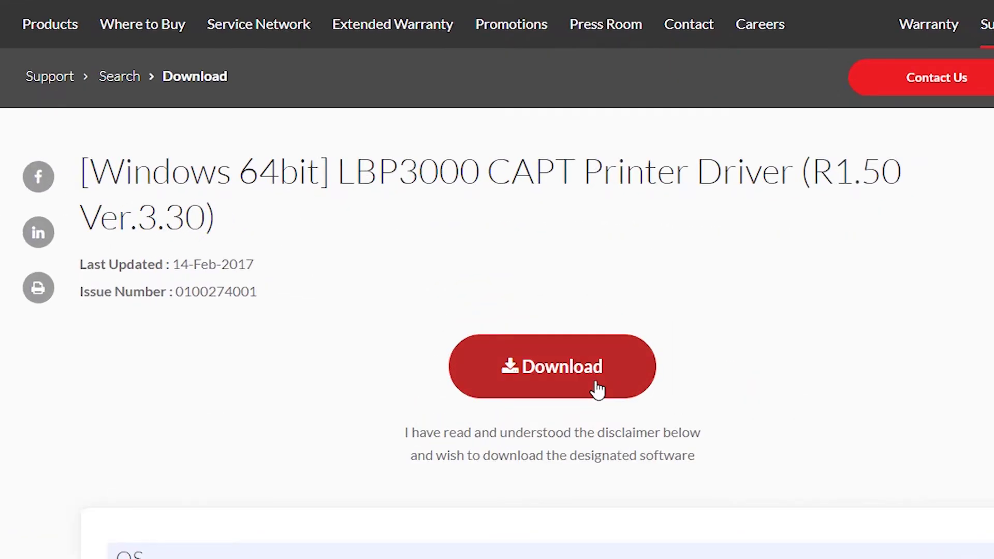
pyautogui.click(598, 390)
pyautogui.click(444, 379)
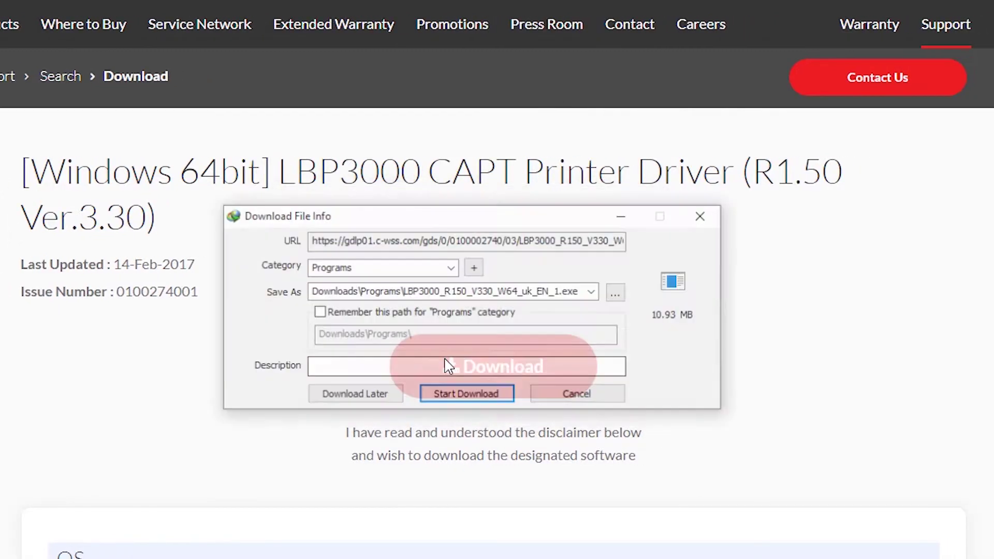
# Save the LBP3000 CAPT 64-bit installer to the Desktop and start the download.
pyautogui.click(615, 291)
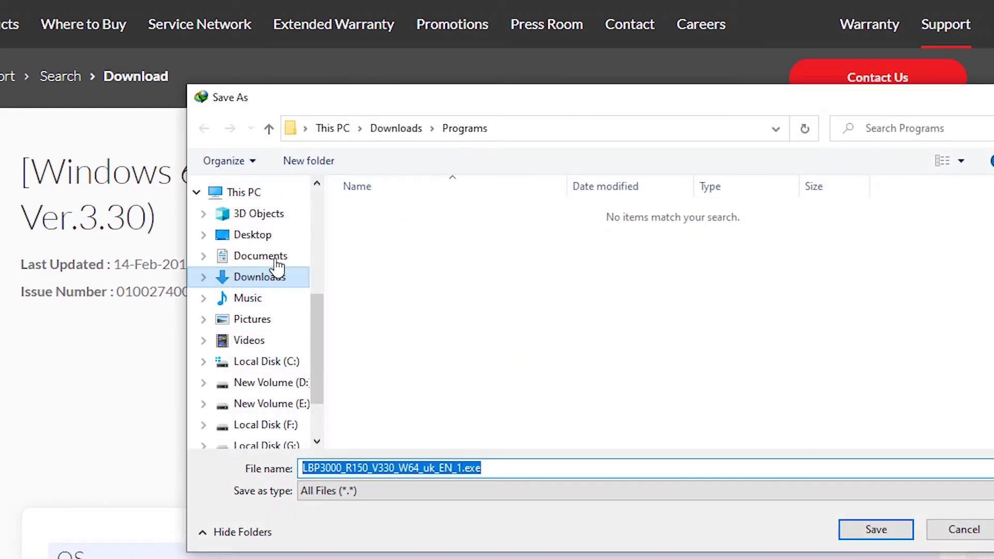
pyautogui.click(253, 235)
pyautogui.click(875, 529)
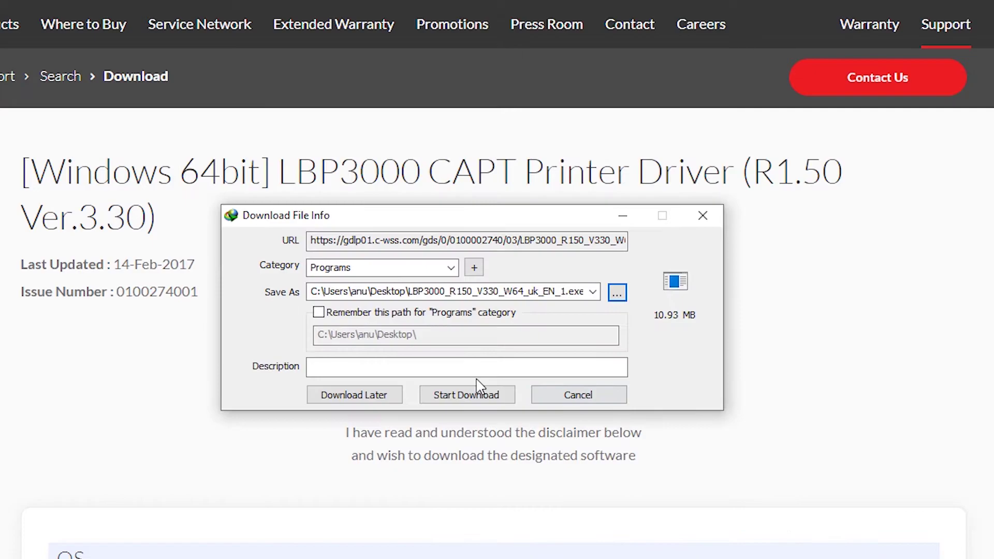
pyautogui.click(474, 396)
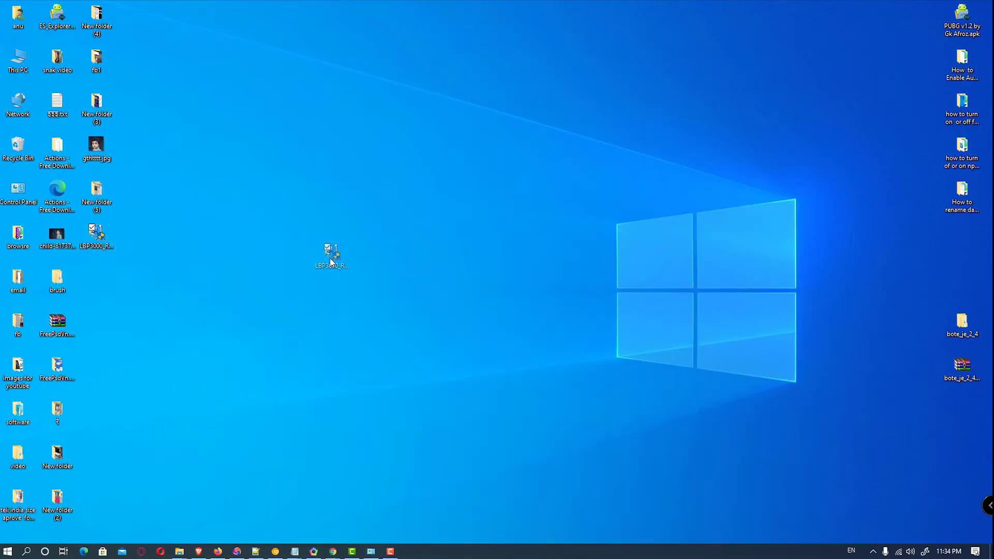
# Extract the LBP3000 installer with WinRAR's Extract files into its own Desktop folder.
pyautogui.moveTo(96, 235); pyautogui.dragTo(341, 261)
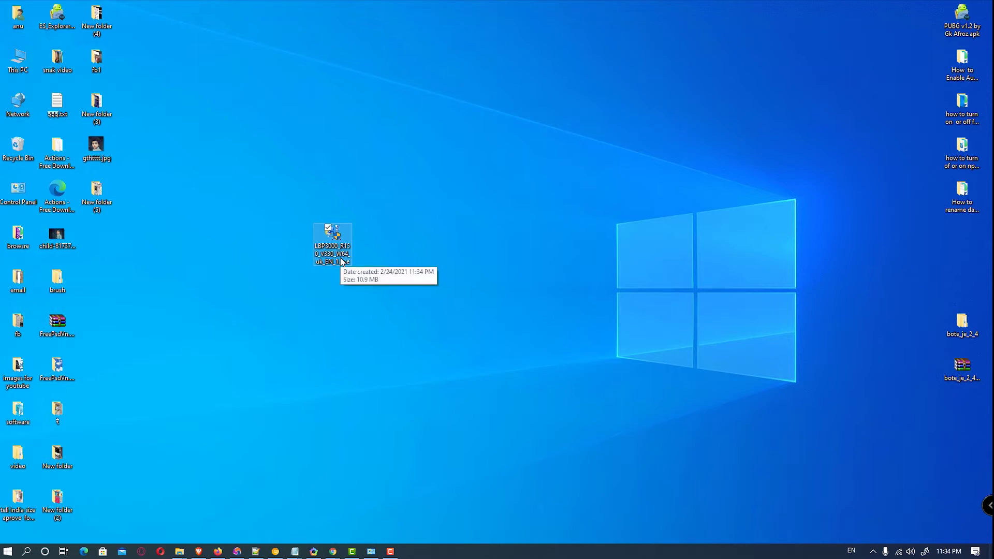
pyautogui.rightClick(334, 226)
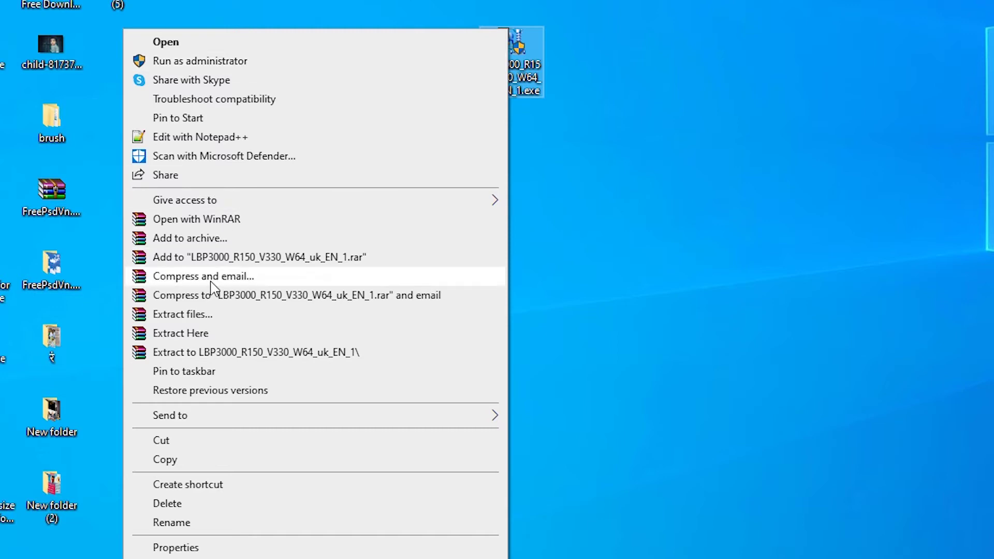
pyautogui.click(215, 315)
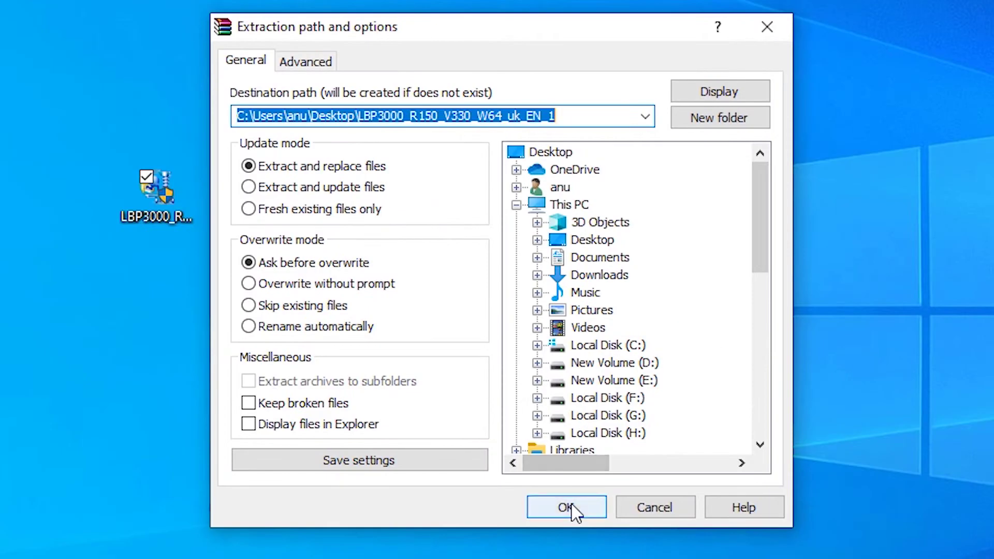
pyautogui.click(569, 508)
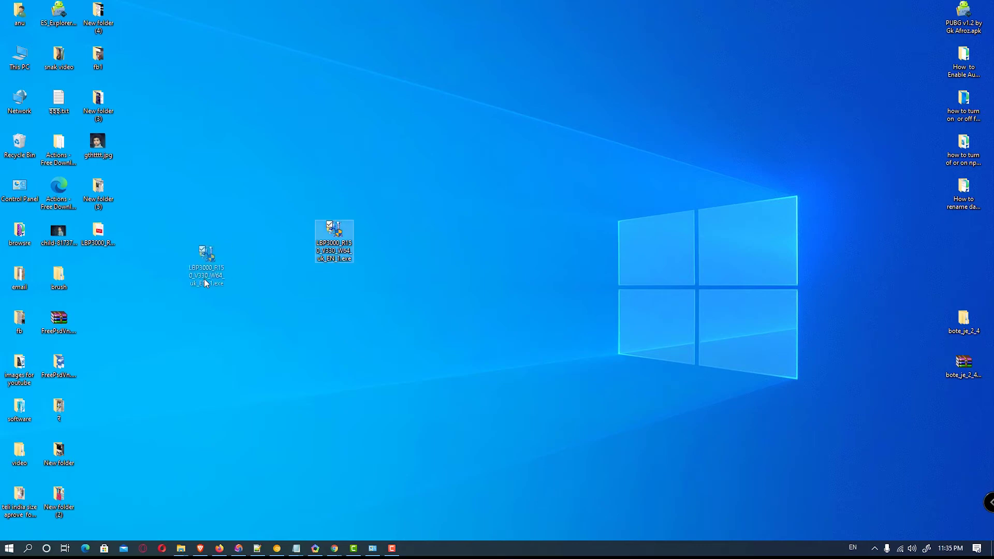
# Arrange the desktop icons, check the extracted folder's x64 subfolder, then close it.
pyautogui.moveTo(334, 237); pyautogui.dragTo(115, 288)
pyautogui.moveTo(107, 243); pyautogui.dragTo(417, 243)
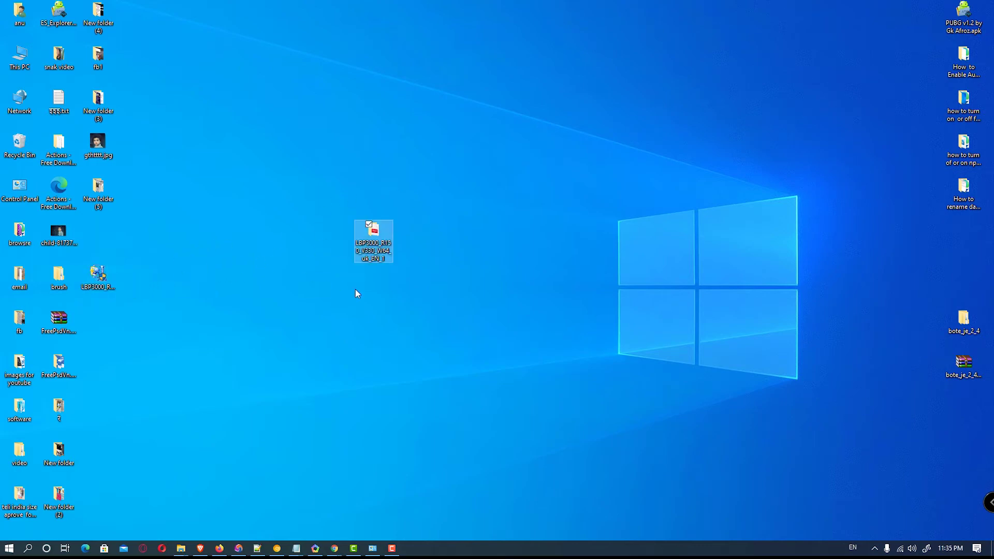
pyautogui.doubleClick(376, 240)
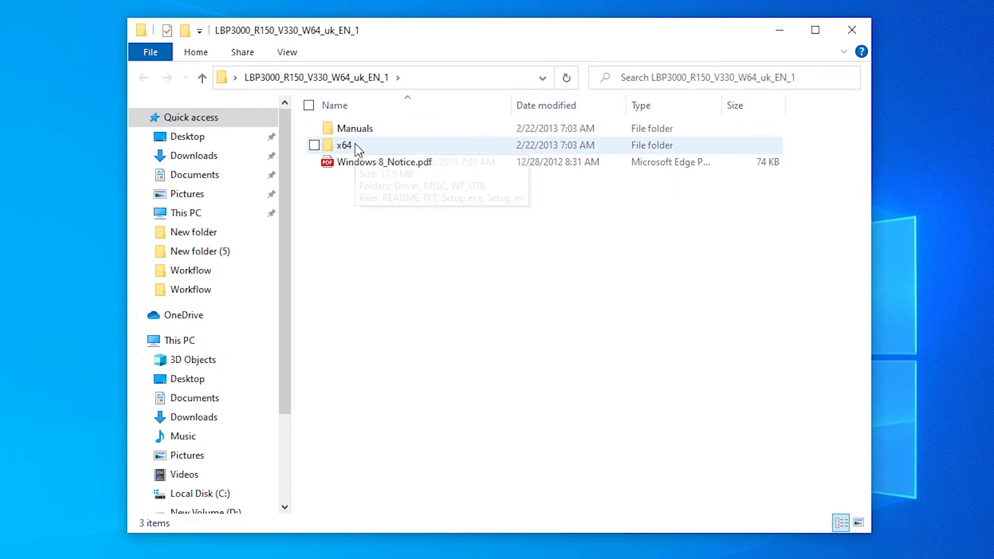
pyautogui.doubleClick(353, 146)
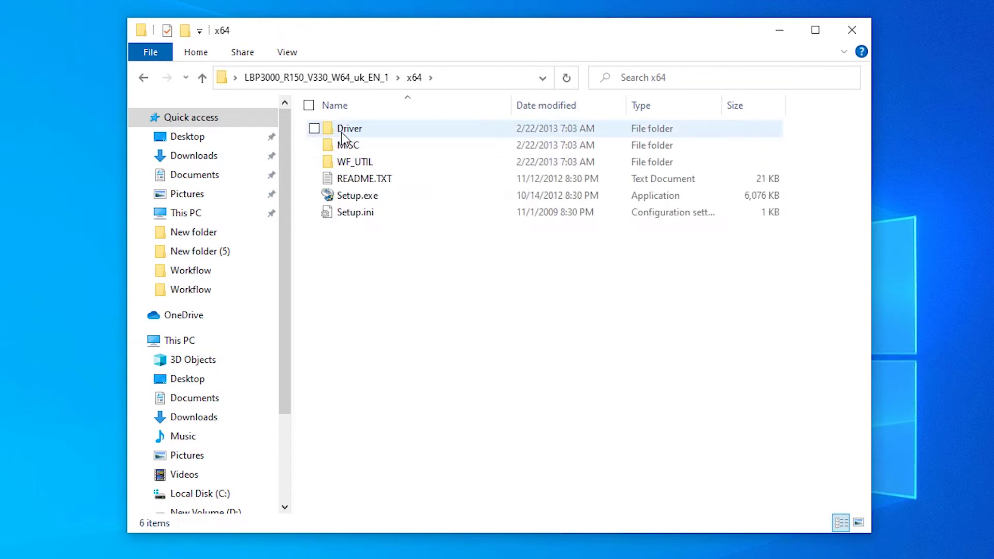
pyautogui.click(851, 30)
# Open Control Panel's Devices and Printers and launch the Add a printer wizard.
pyautogui.click(9, 550)
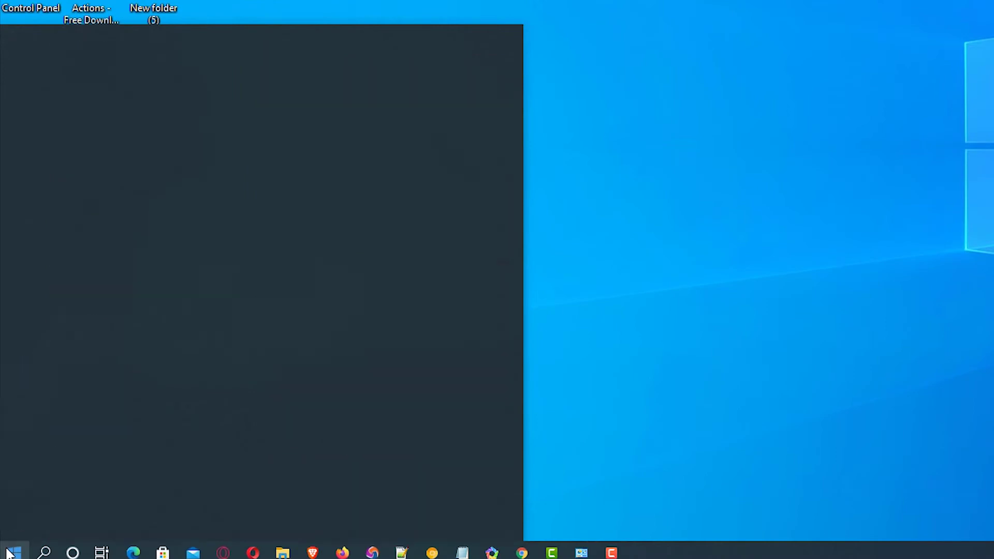
pyautogui.write('con')
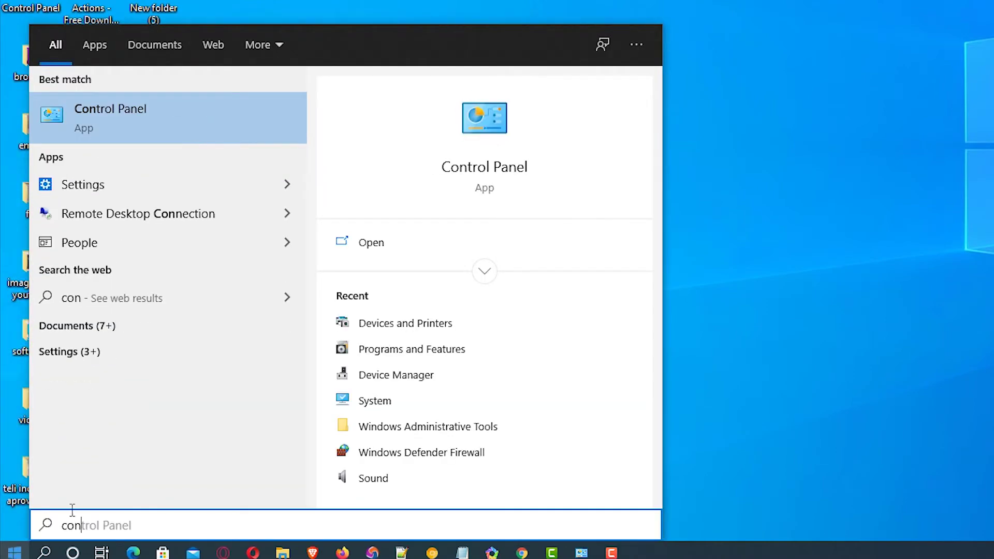
pyautogui.click(142, 133)
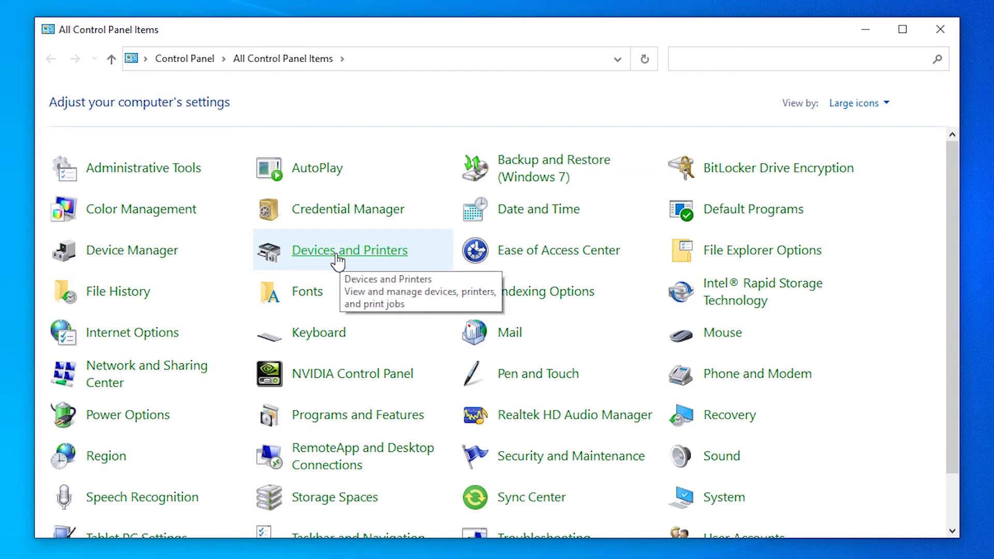
pyautogui.click(337, 260)
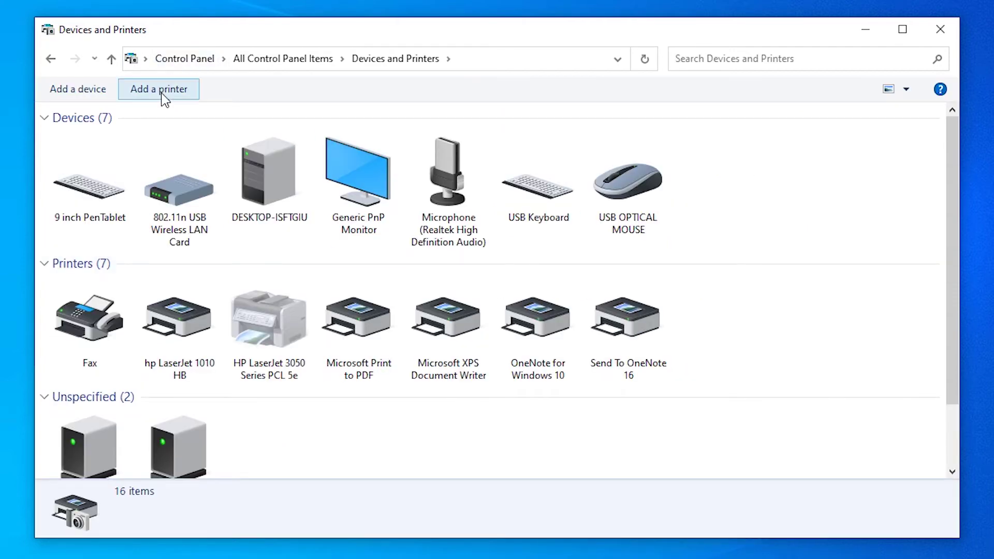
pyautogui.click(164, 97)
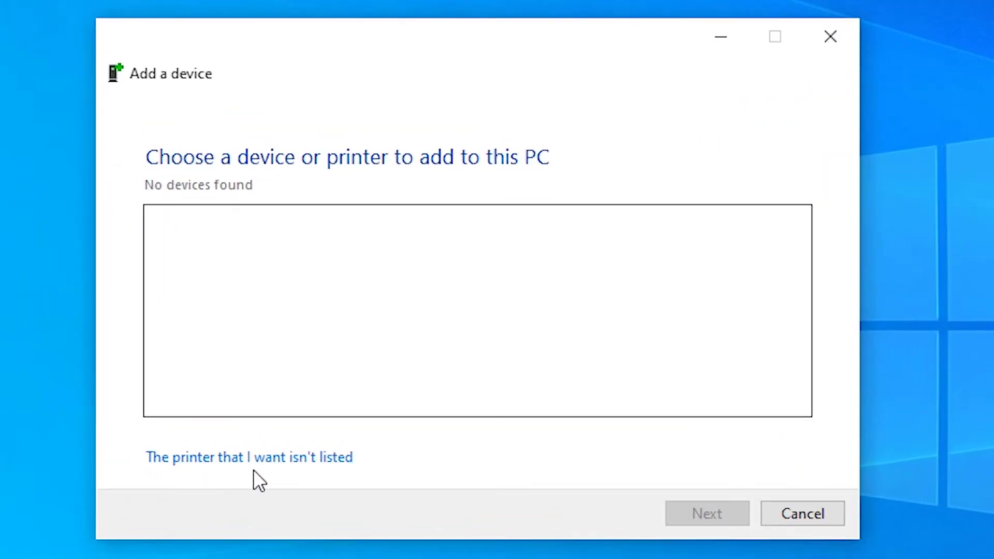
# Set up an unlisted local printer manually on the USB001 virtual port, reaching driver selection.
pyautogui.click(291, 461)
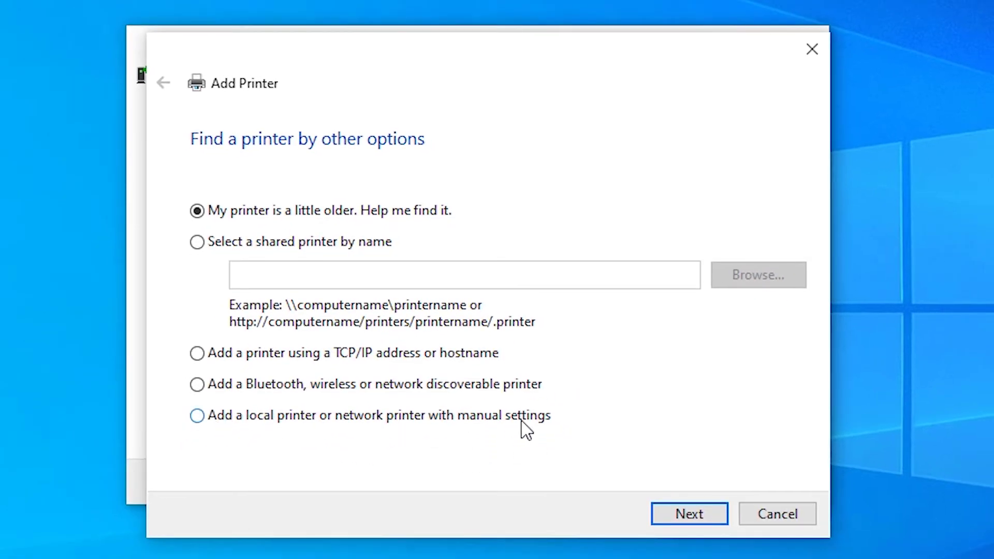
pyautogui.click(688, 516)
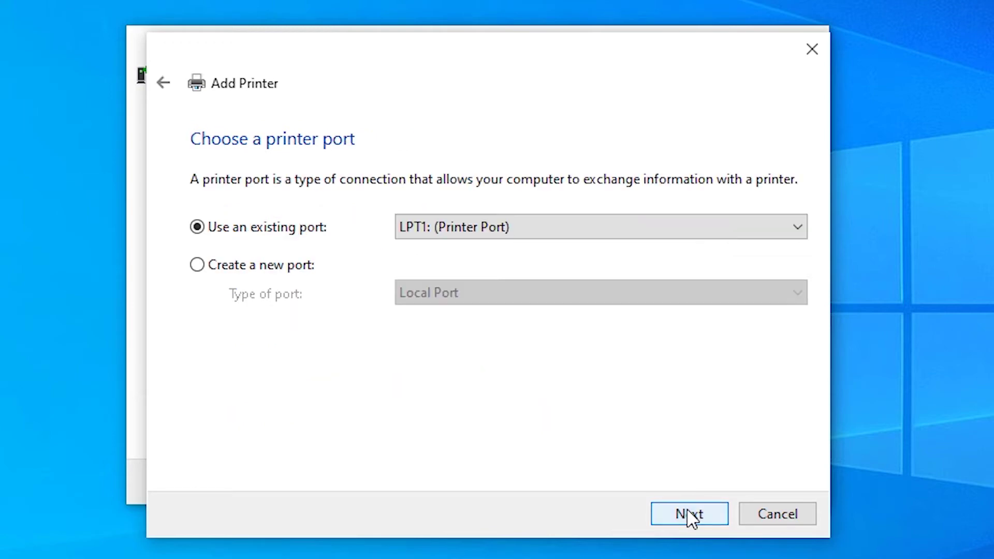
pyautogui.click(529, 233)
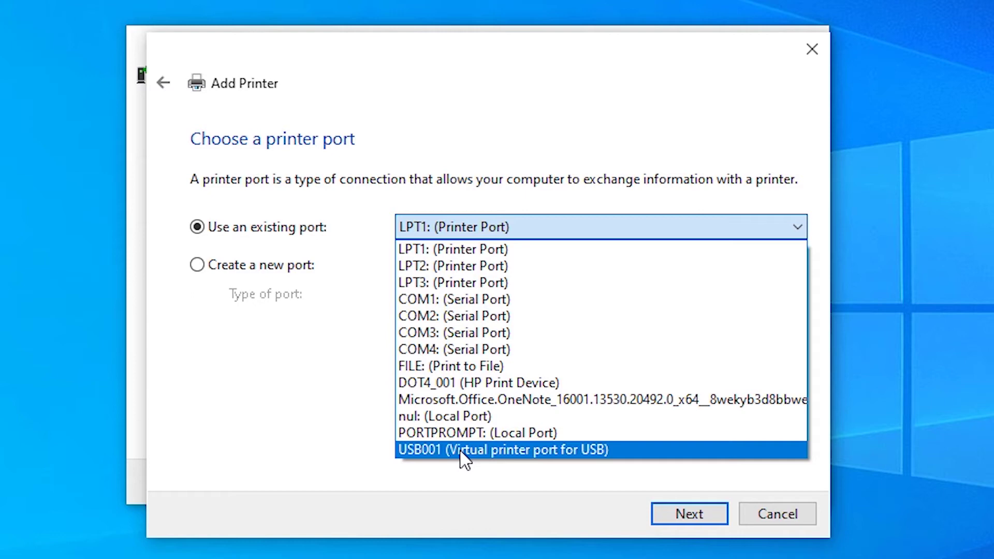
pyautogui.click(463, 449)
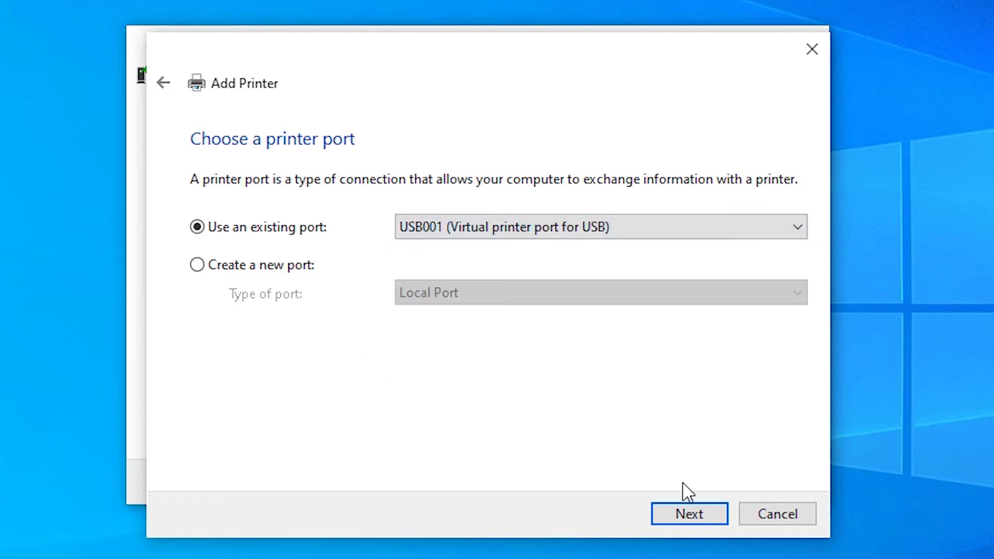
pyautogui.click(690, 514)
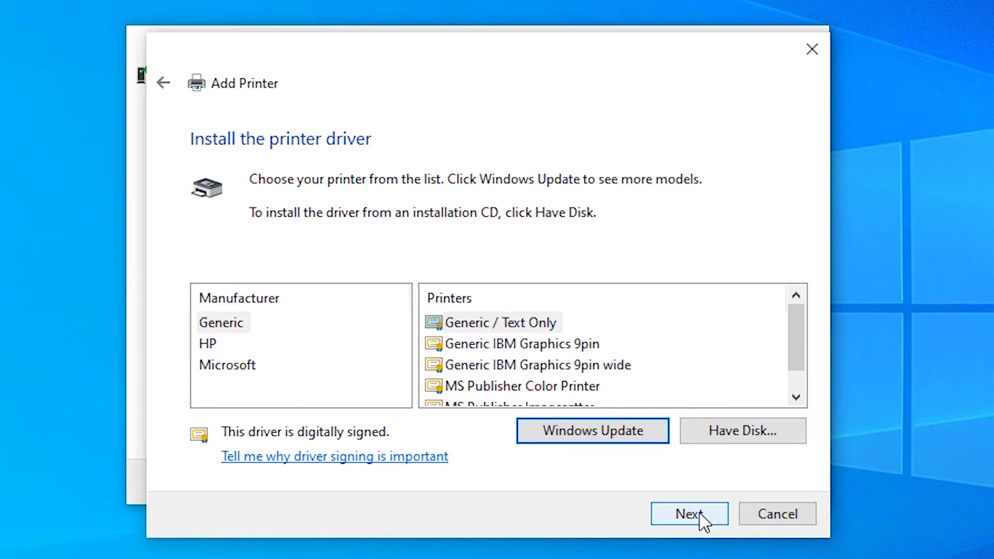
# Open Have Disk and browse to the extracted LBP3000 folder on the Desktop.
pyautogui.click(759, 442)
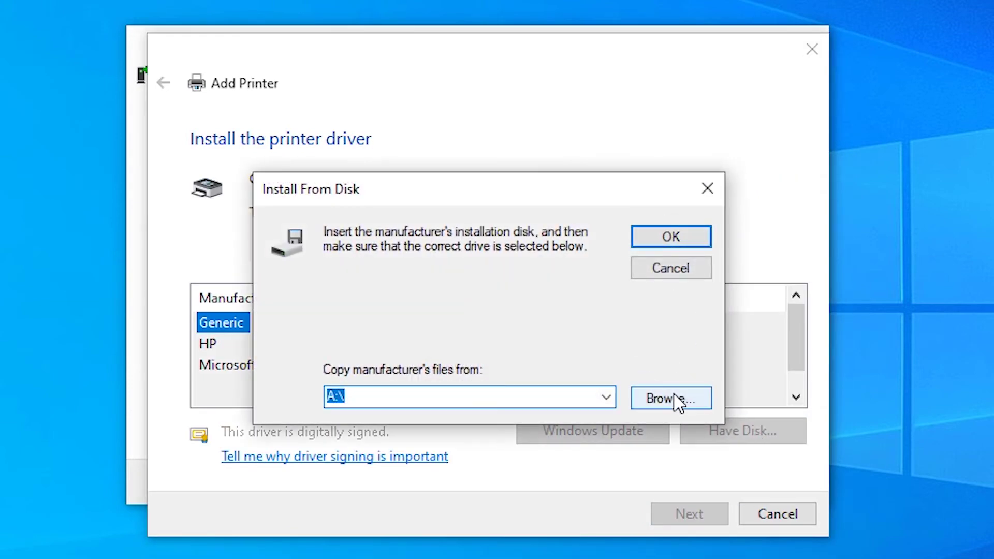
pyautogui.click(672, 398)
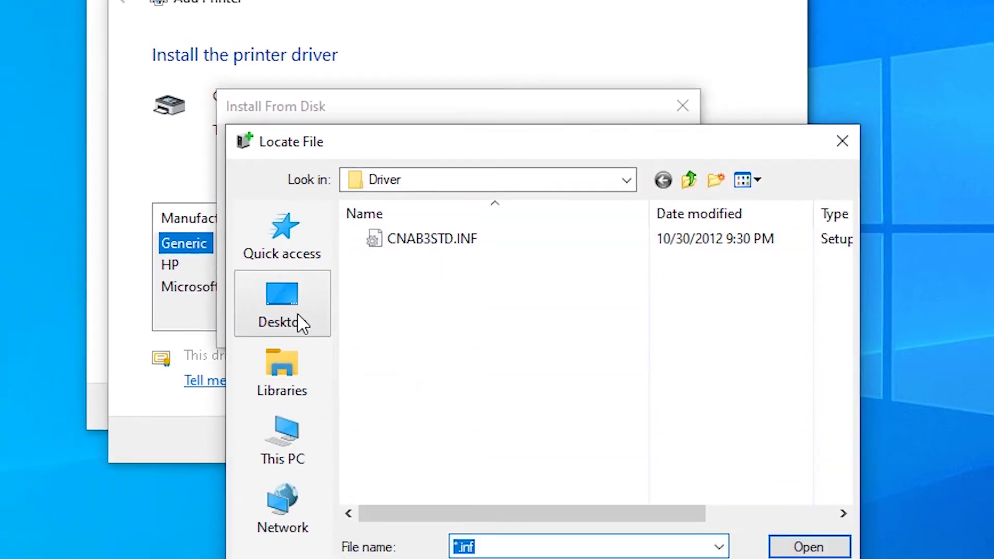
pyautogui.click(302, 323)
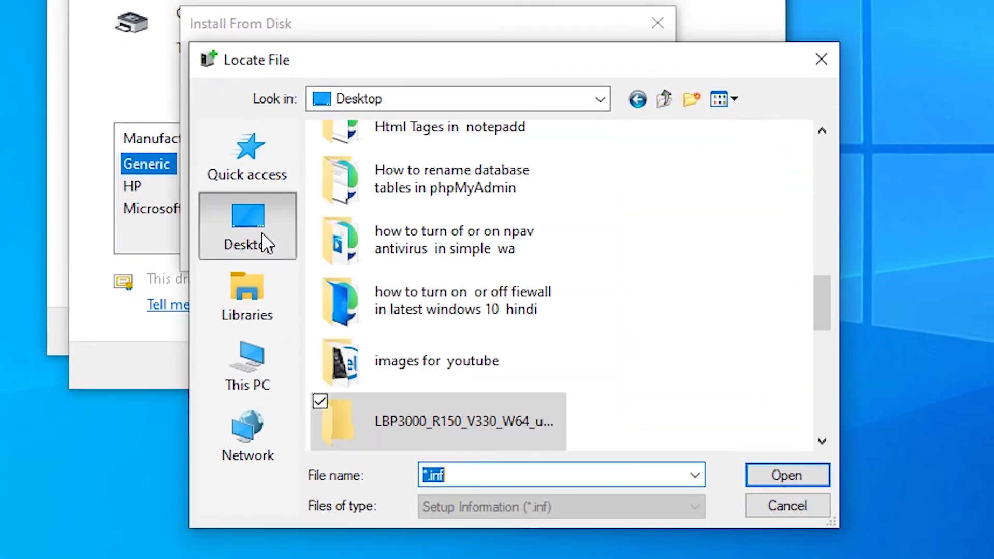
pyautogui.scroll(-3, 602, 321)
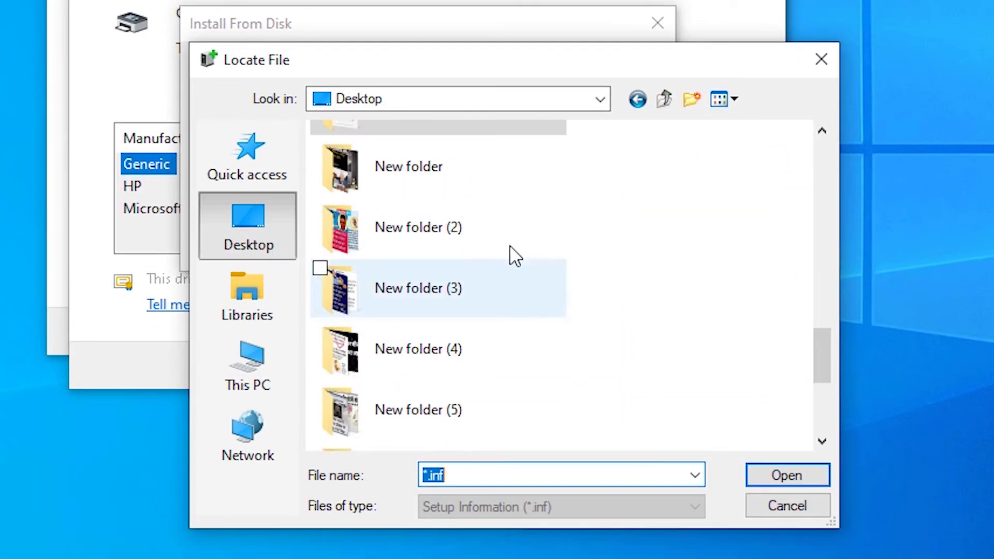
pyautogui.scroll(3, 509, 244)
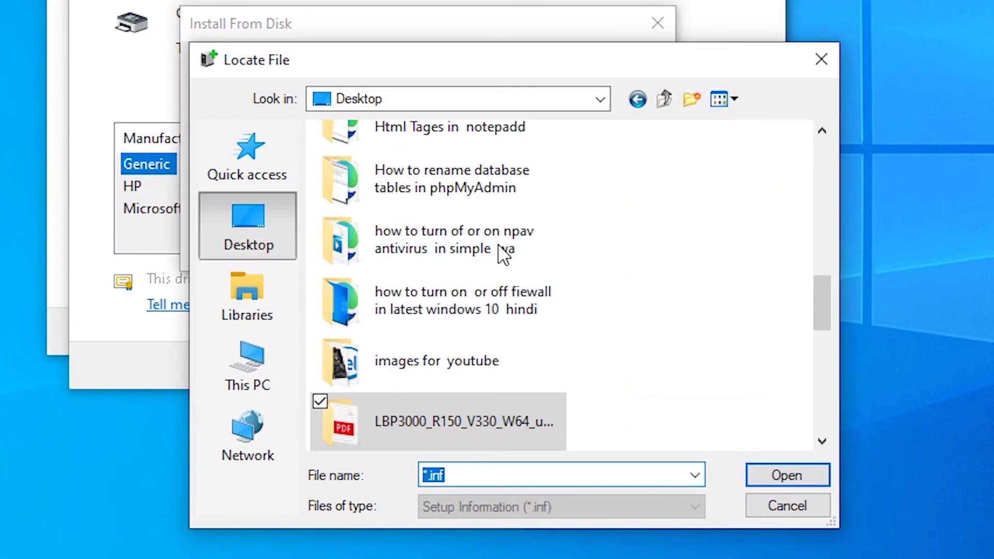
pyautogui.click(441, 415)
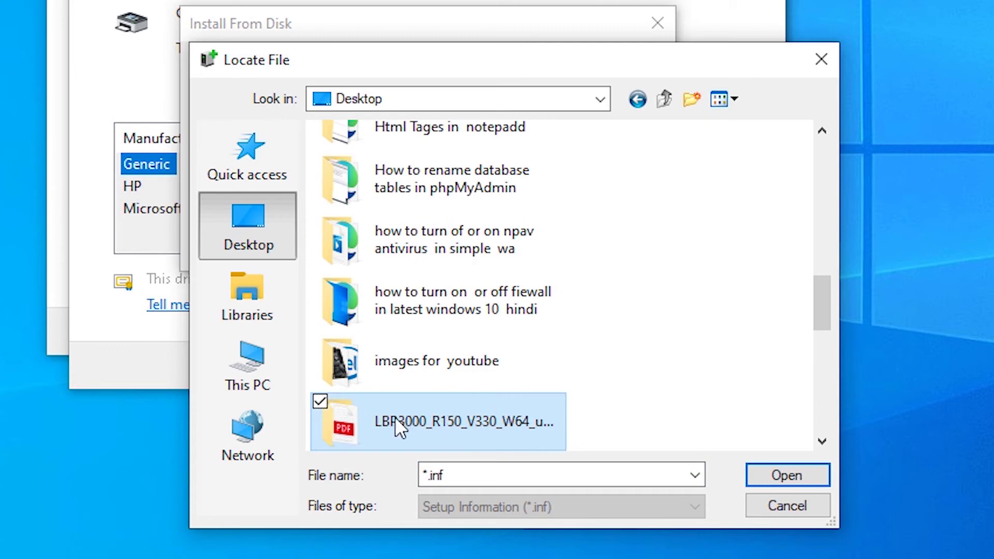
# Load CNAB3STD.INF from the x64\Driver subfolder and confirm the driver path.
pyautogui.doubleClick(449, 424)
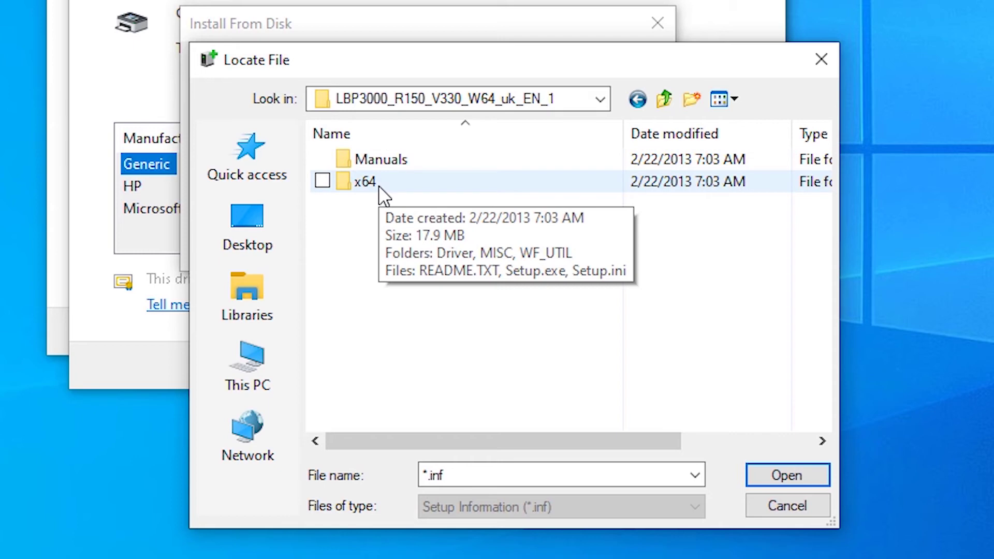
pyautogui.doubleClick(365, 182)
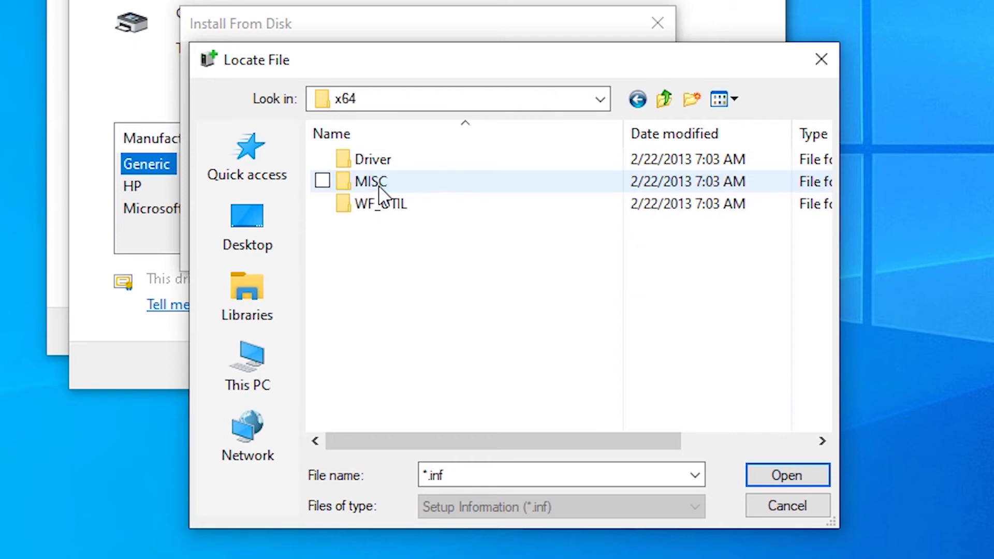
pyautogui.click(387, 160)
pyautogui.doubleClick(387, 159)
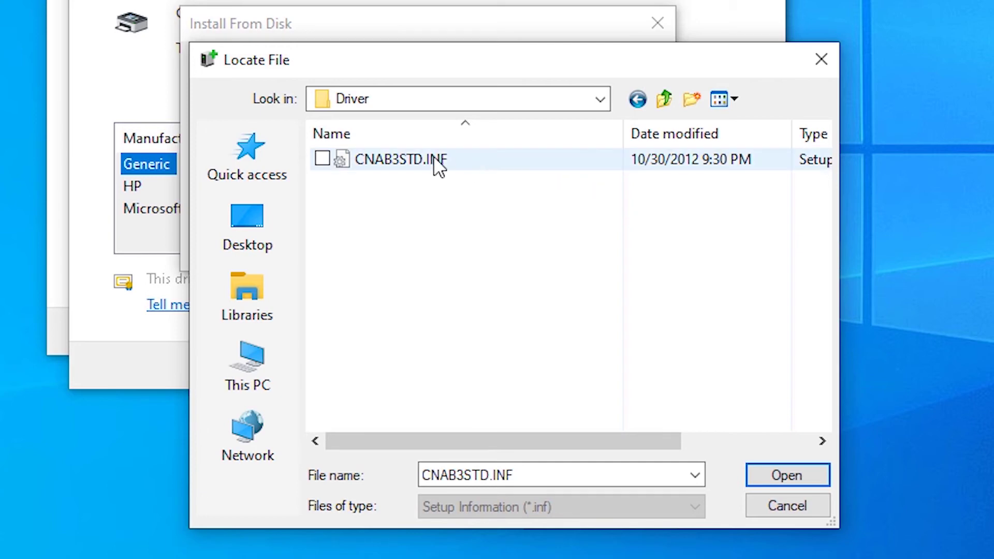
pyautogui.click(415, 157)
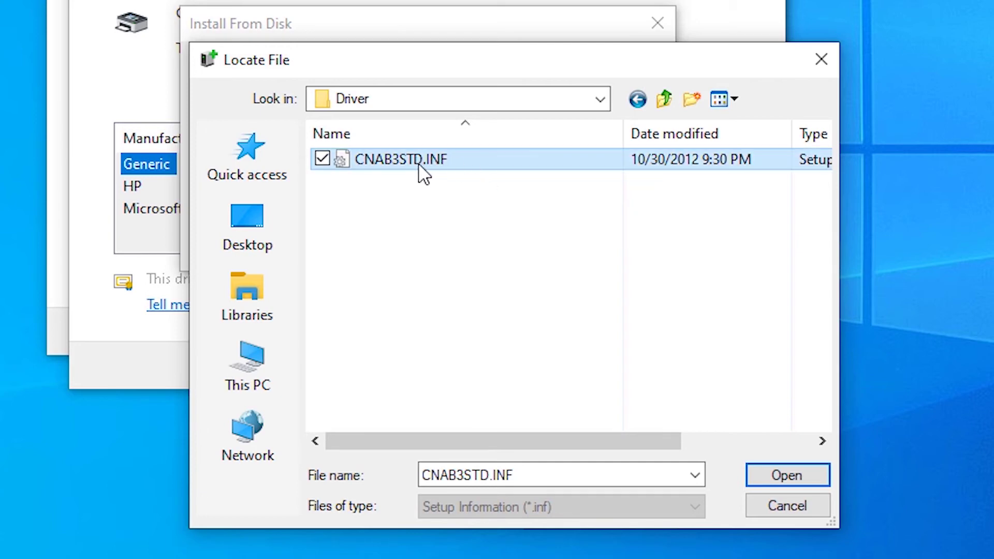
pyautogui.click(793, 470)
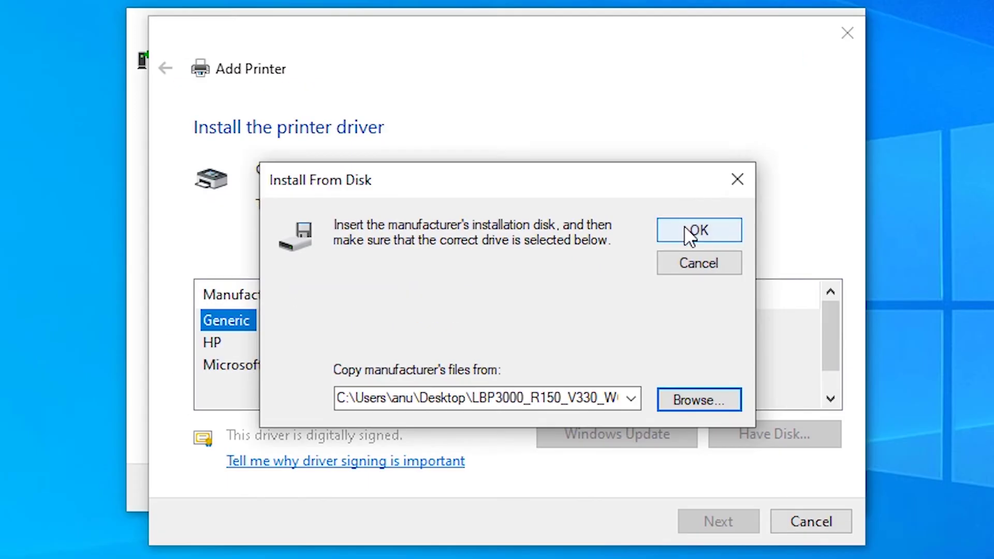
pyautogui.click(613, 76)
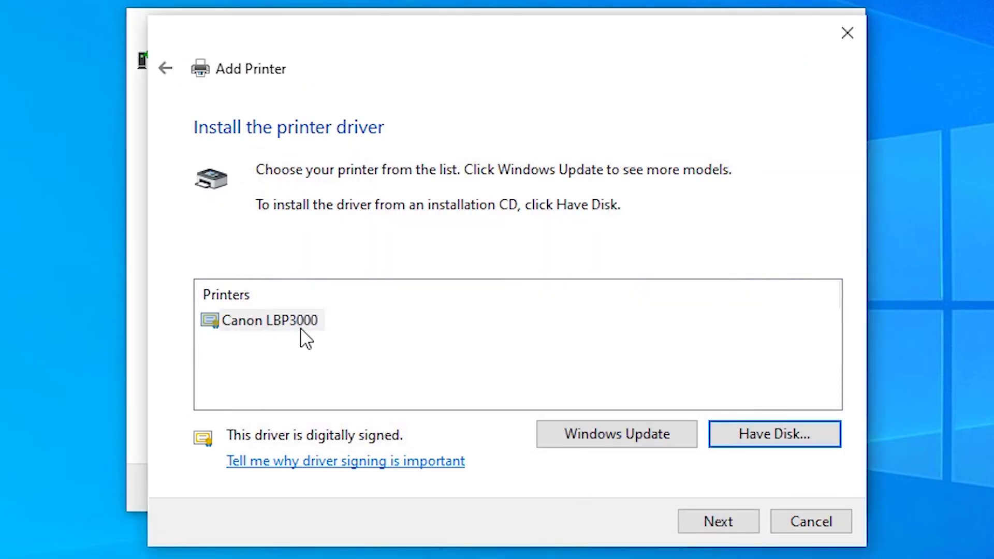
# Choose Canon LBP3000 as the model, continue through naming and installation, then finish.
pyautogui.click(282, 326)
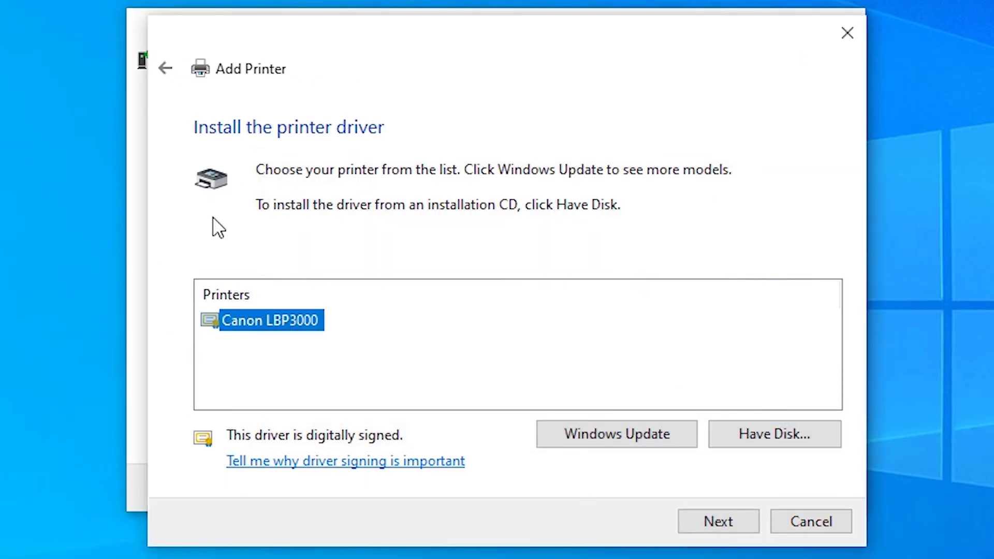
pyautogui.click(717, 527)
pyautogui.click(716, 527)
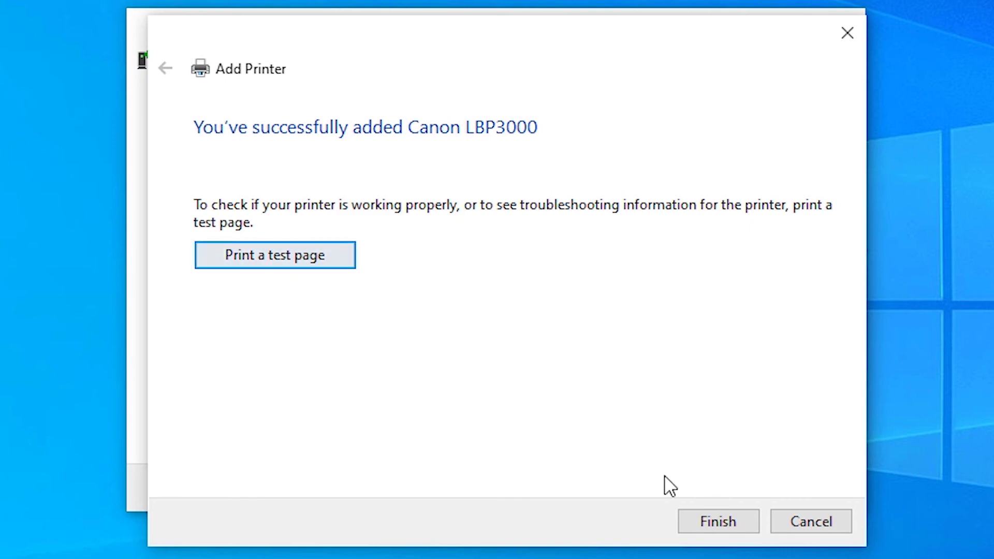
pyautogui.click(717, 521)
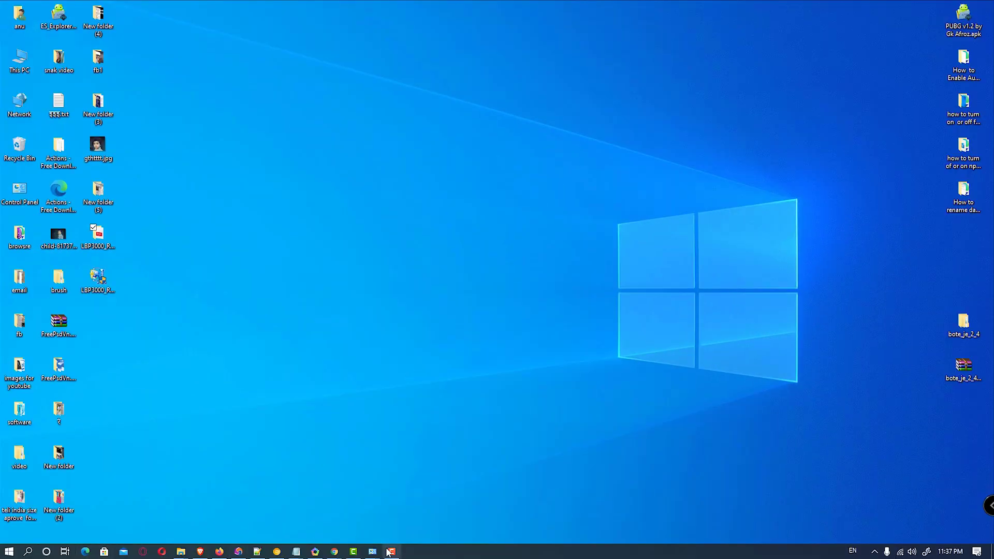
pyautogui.moveTo(390, 551)
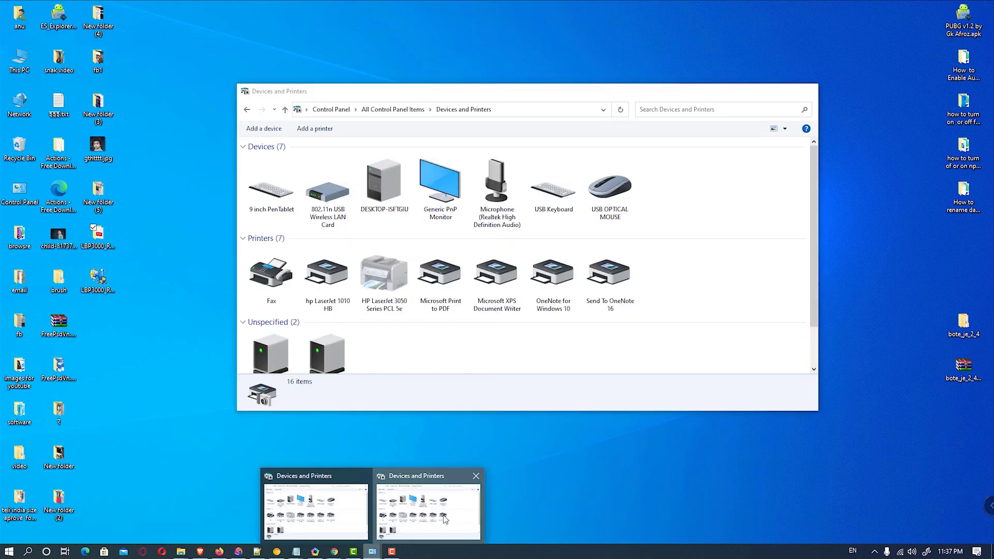
# Bring up the Devices and Printers window from the taskbar to see Canon LBP3000 listed.
pyautogui.click(444, 518)
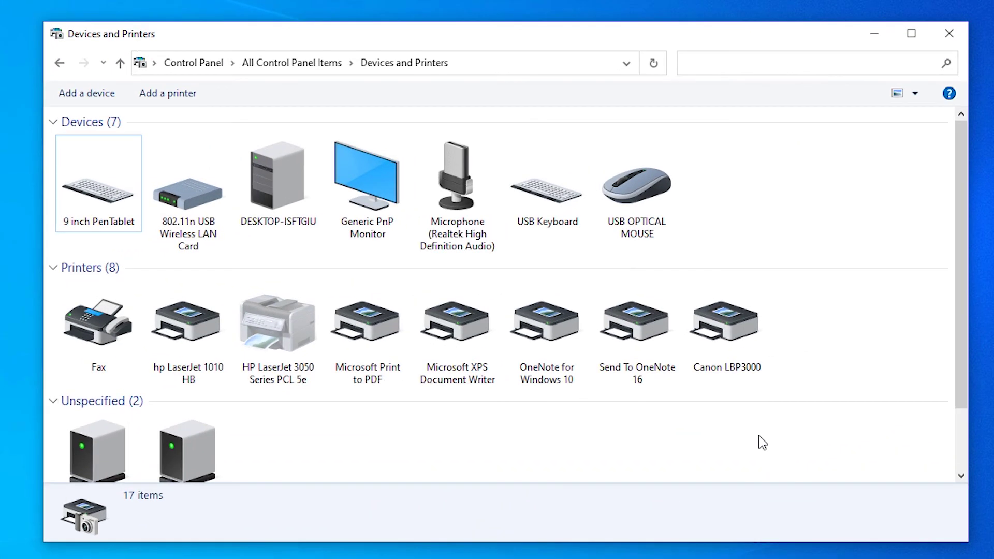